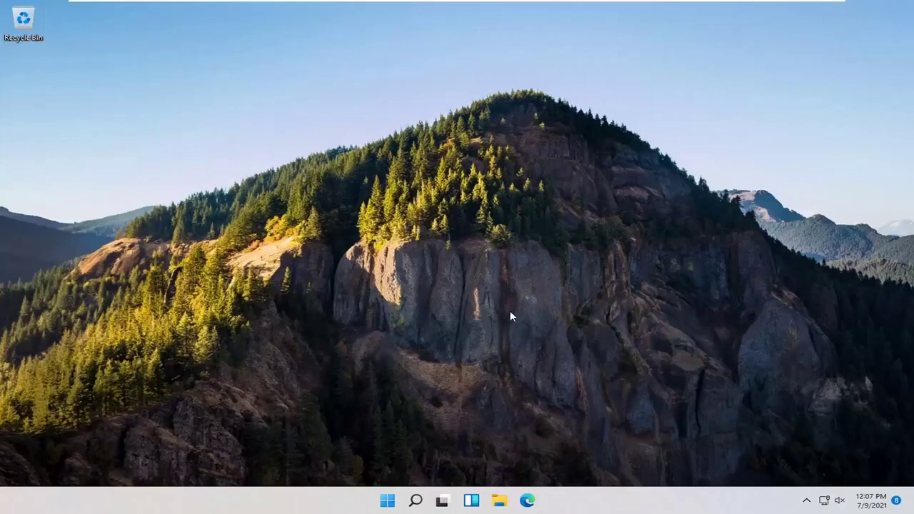
Step: Enable SMB 1.0/CIFS Client under SMB 1.0/CIFS File Sharing Support in Windows Features and apply it
click(416, 502)
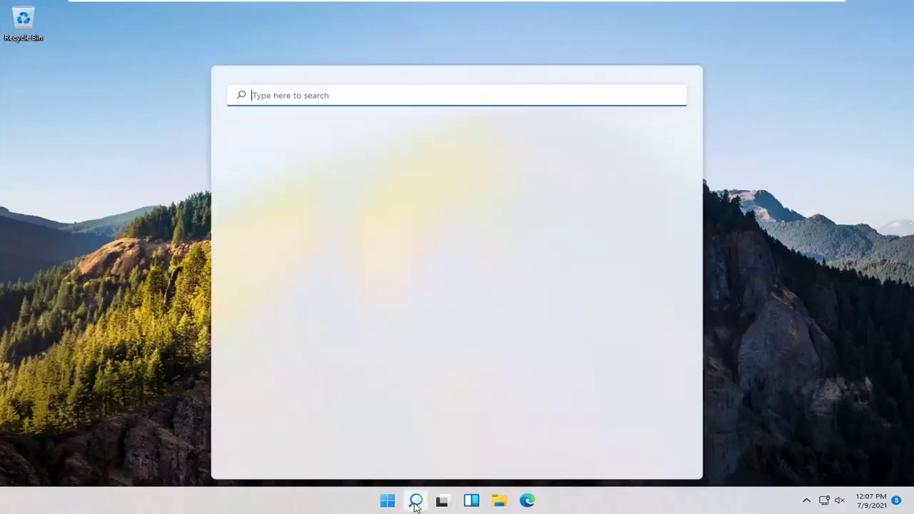
text(w)
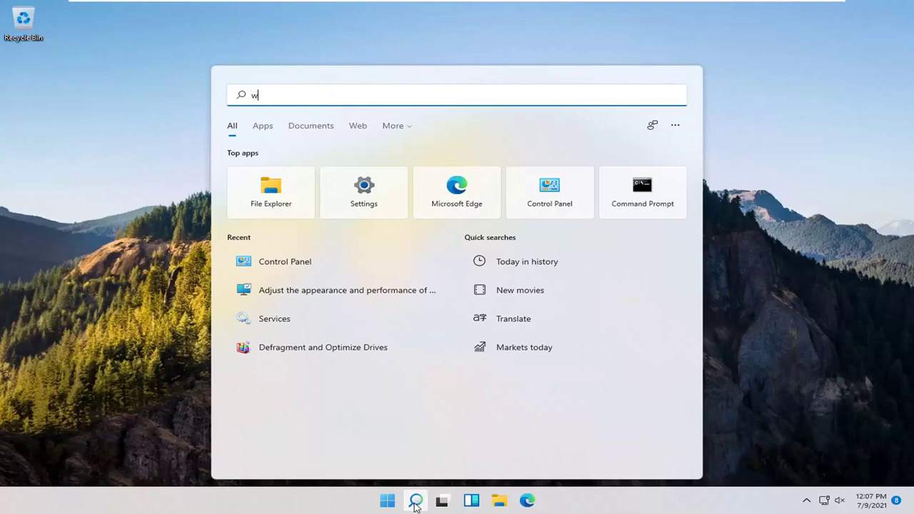
text(indows features)
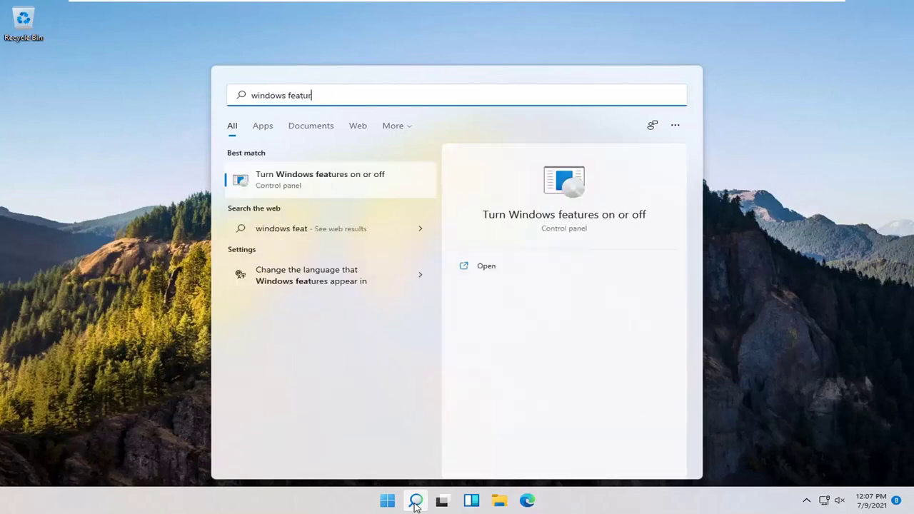
click(344, 179)
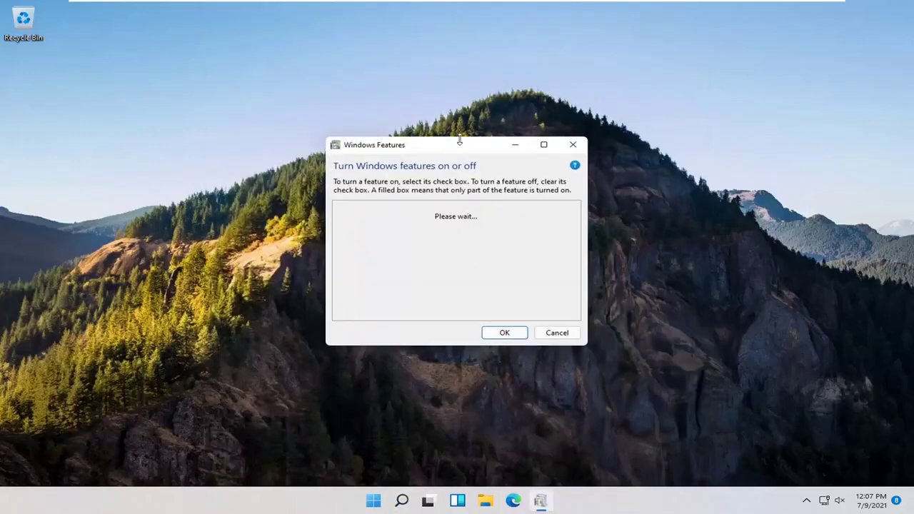
drag(462, 145, 468, 140)
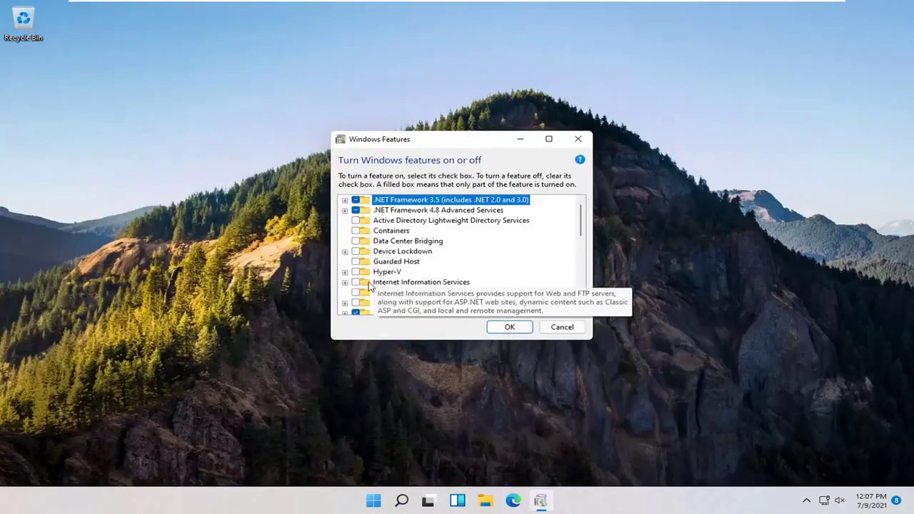
scroll(429, 282, down, 2)
scroll(429, 304, down, 5)
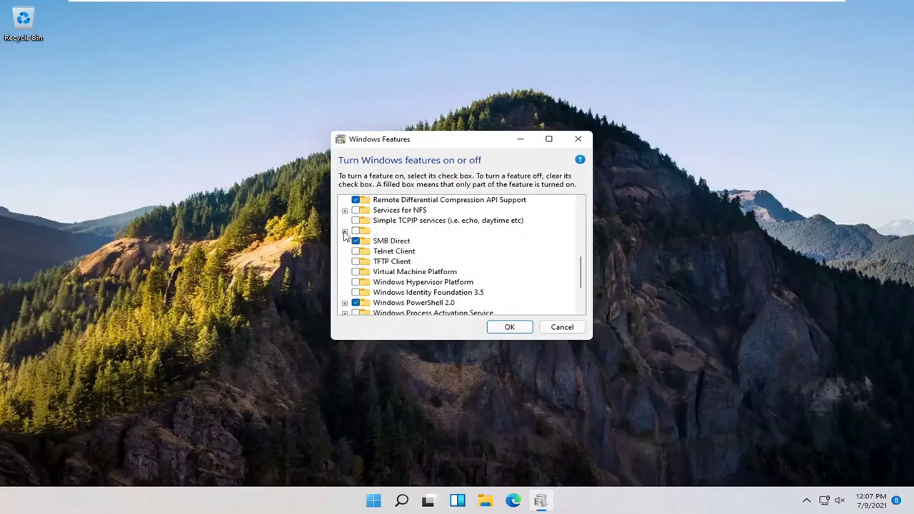
click(345, 232)
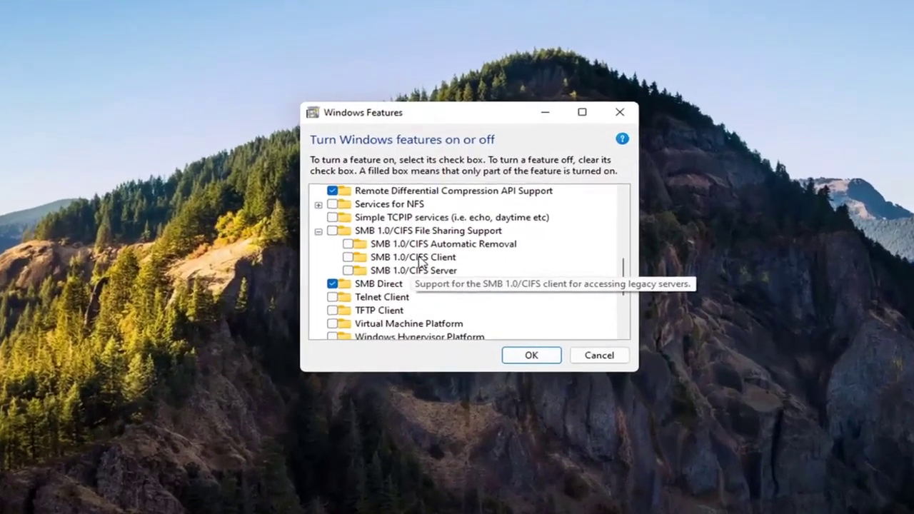
click(348, 257)
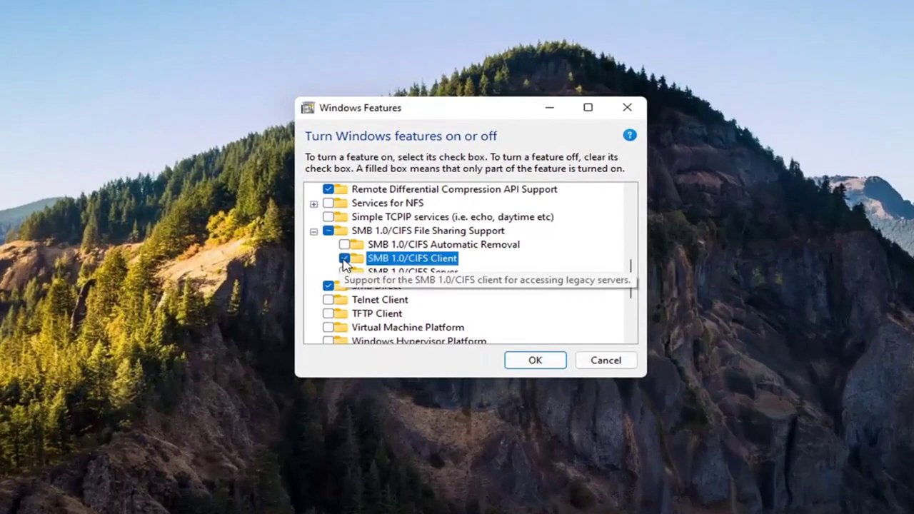
click(547, 368)
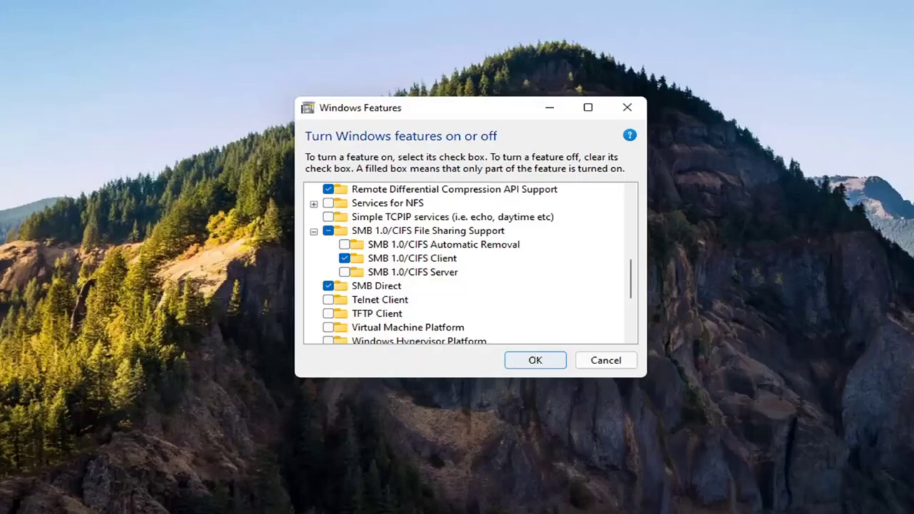
click(535, 360)
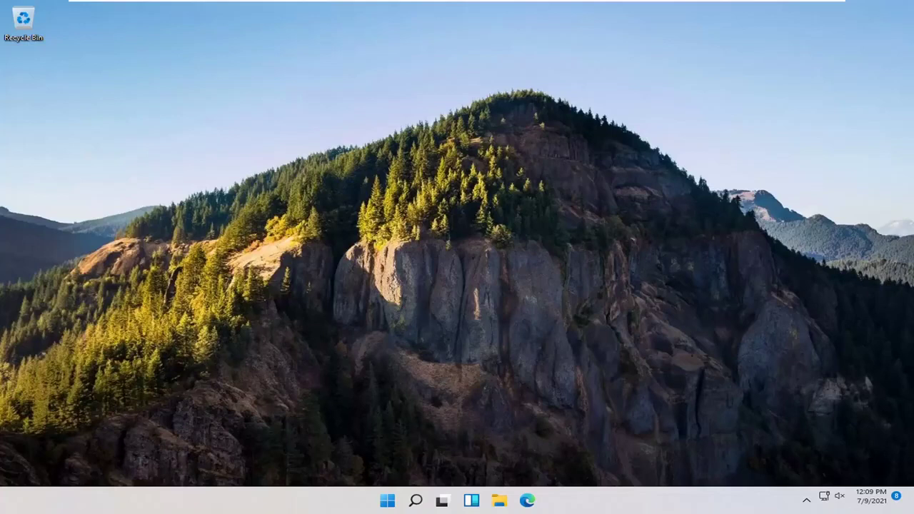
Step: Open Control Panel in Category view and reach Network and Sharing Center's advanced sharing settings
click(416, 500)
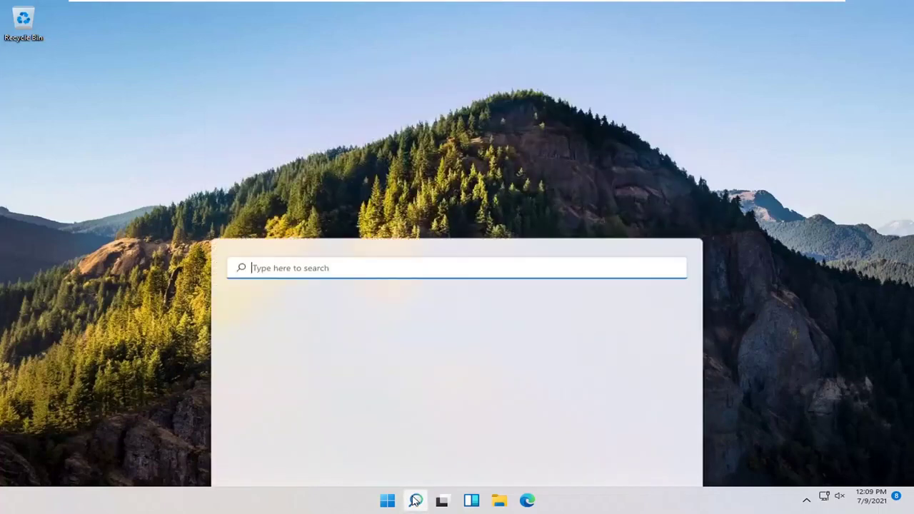
text(control panel)
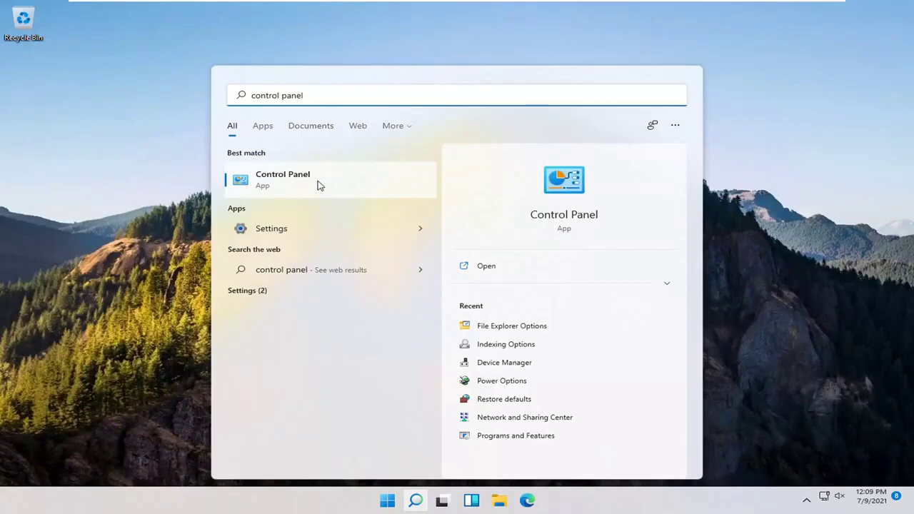
click(298, 190)
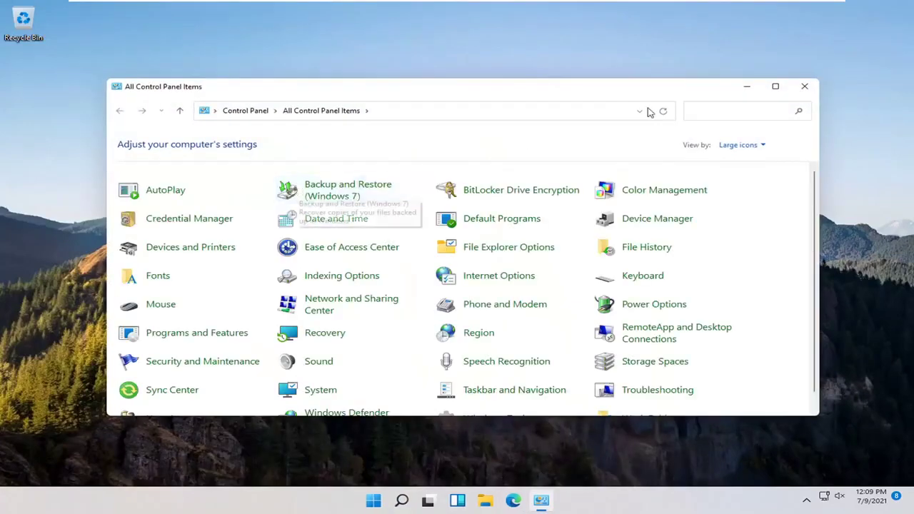
click(740, 145)
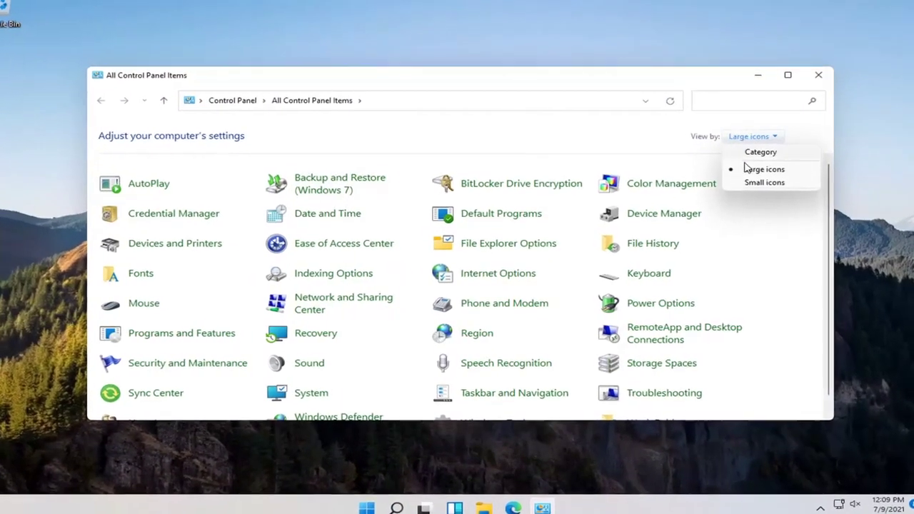
click(758, 152)
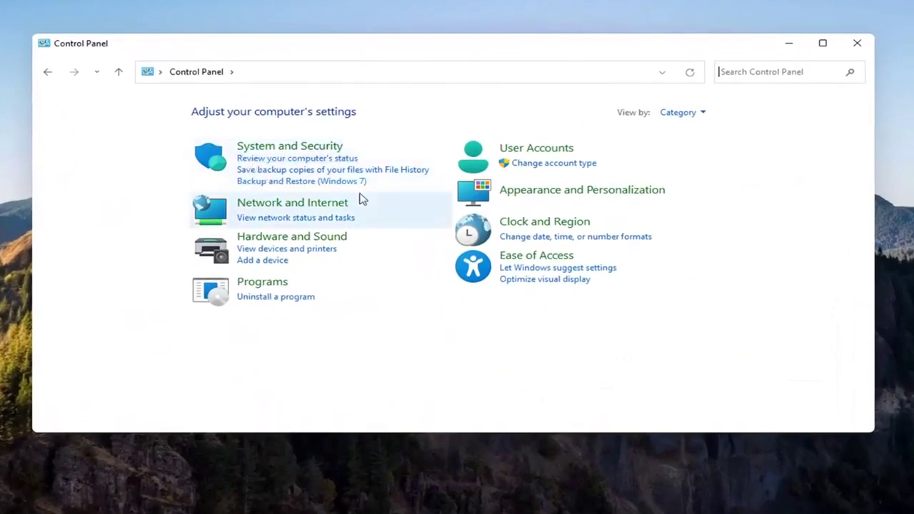
click(313, 206)
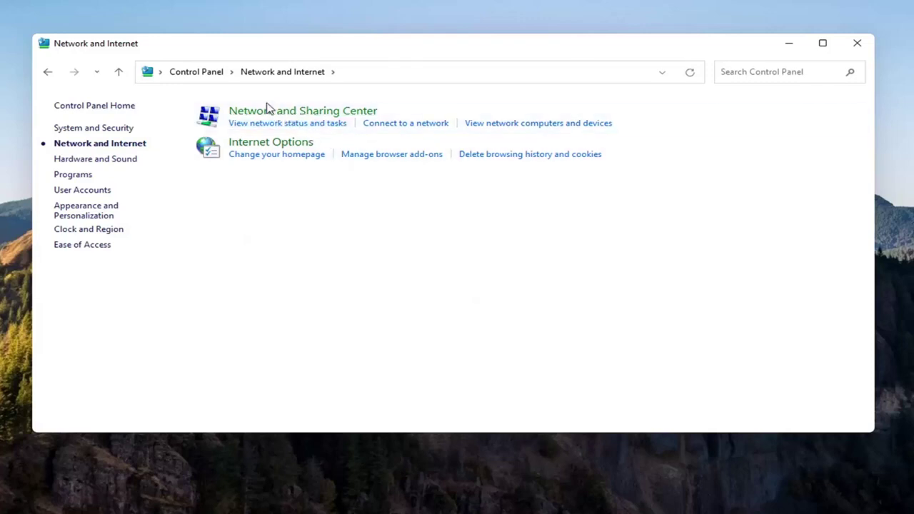
click(334, 113)
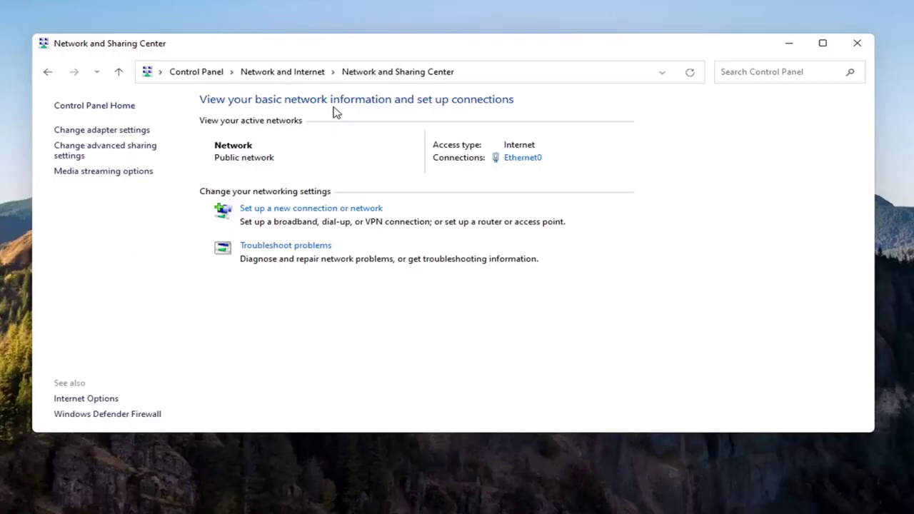
click(75, 158)
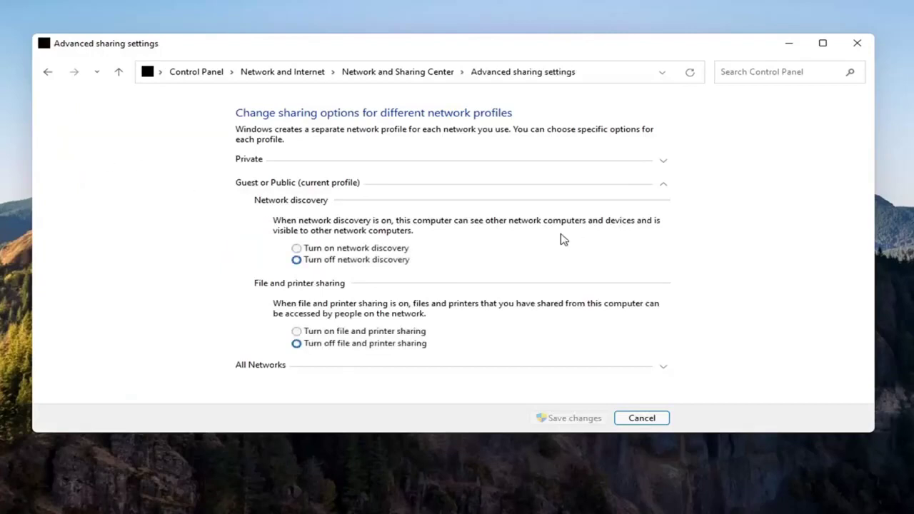
Step: Turn on file and printer sharing for the Private profile and save the changes
click(265, 159)
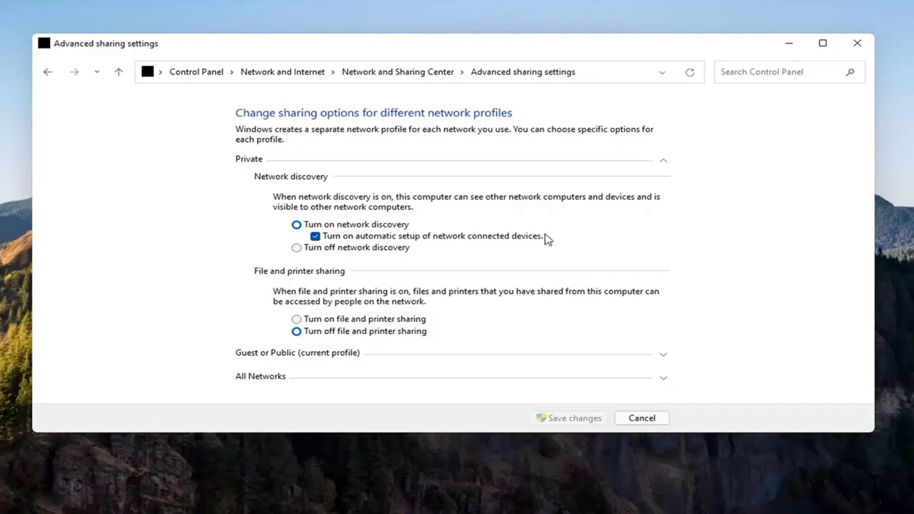
click(294, 320)
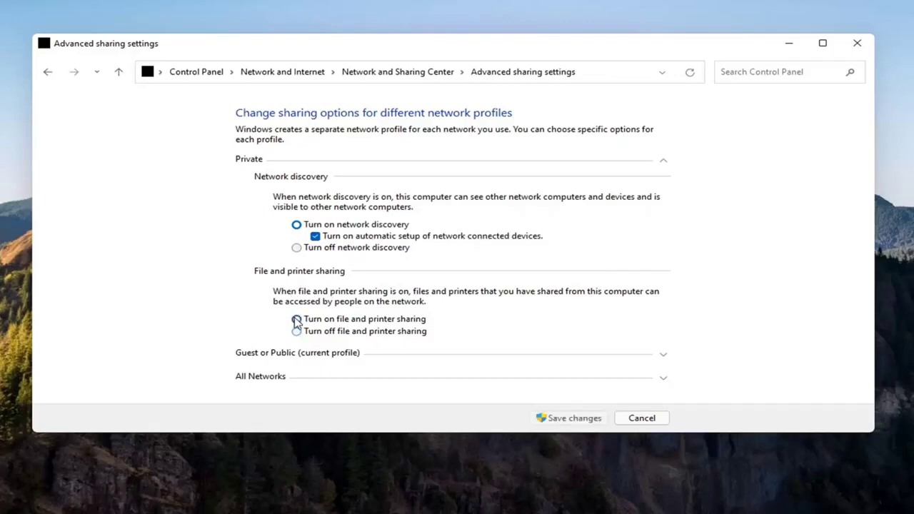
click(576, 419)
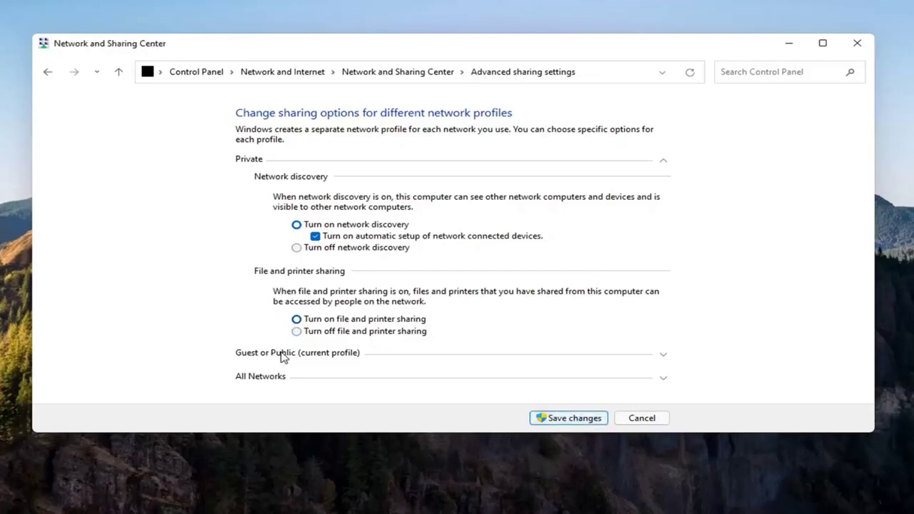
Step: Reopen advanced sharing settings to verify the Private profile's saved options, then close the window
click(127, 153)
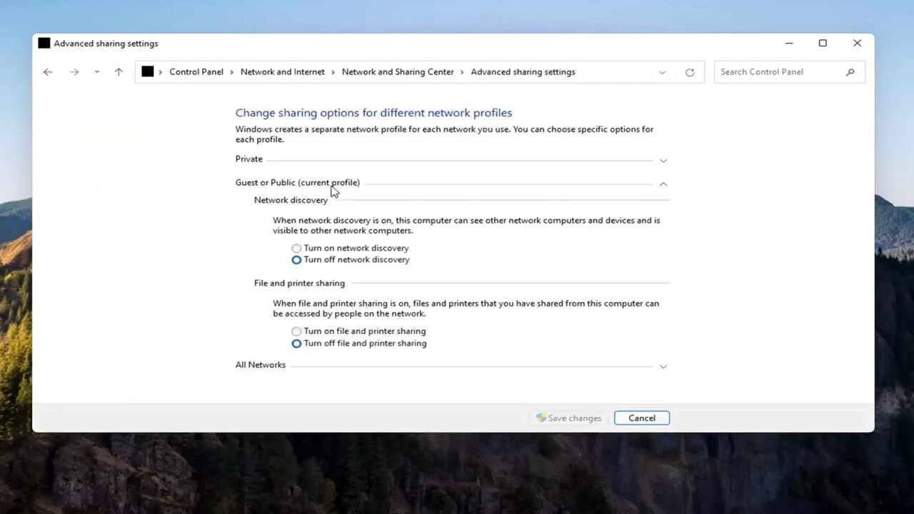
click(272, 184)
click(275, 163)
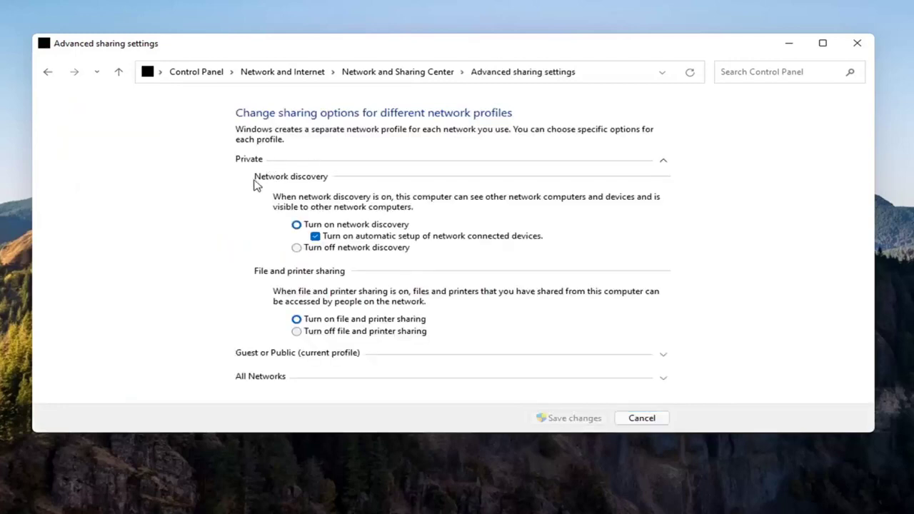
click(420, 163)
click(420, 162)
click(858, 43)
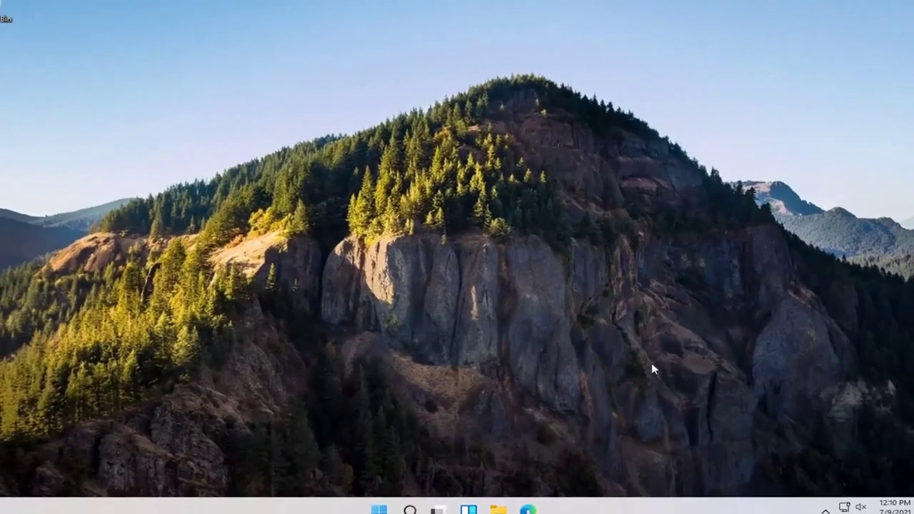
Step: Launch the Services console from a 'services' search
click(416, 503)
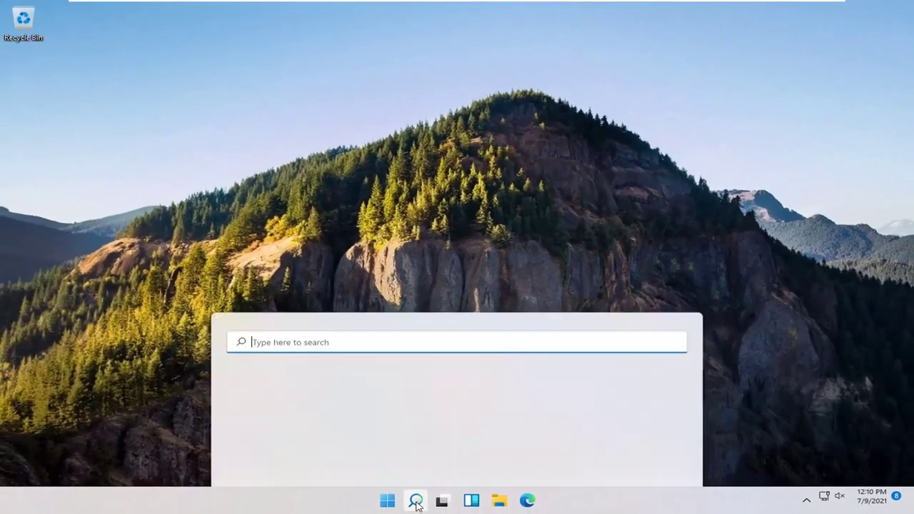
text(services)
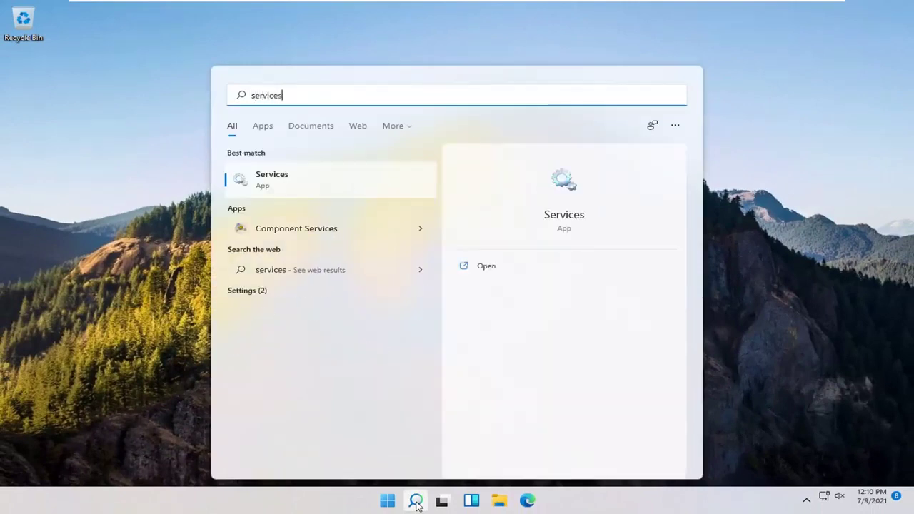
click(268, 183)
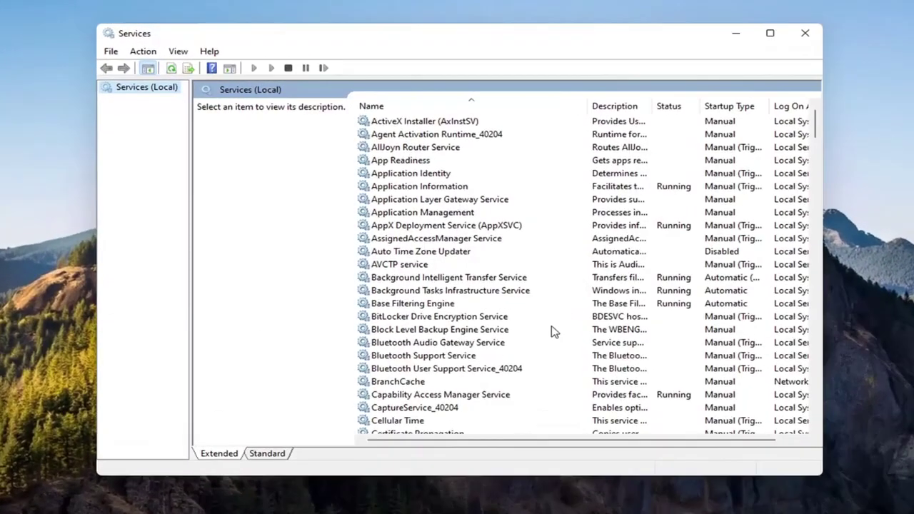
Step: Set Function Discovery Provider Host to Automatic startup, start it, and confirm
scroll(551, 331, down, 20)
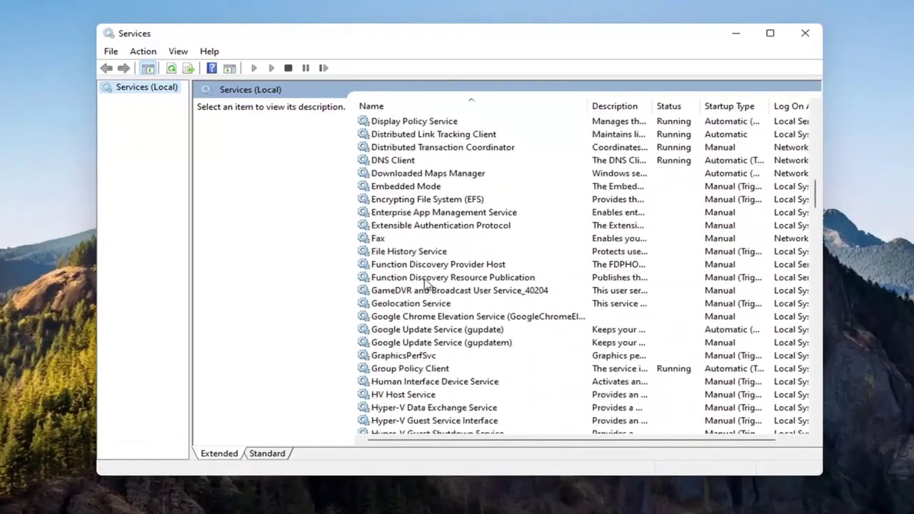
click(425, 265)
double_click(452, 266)
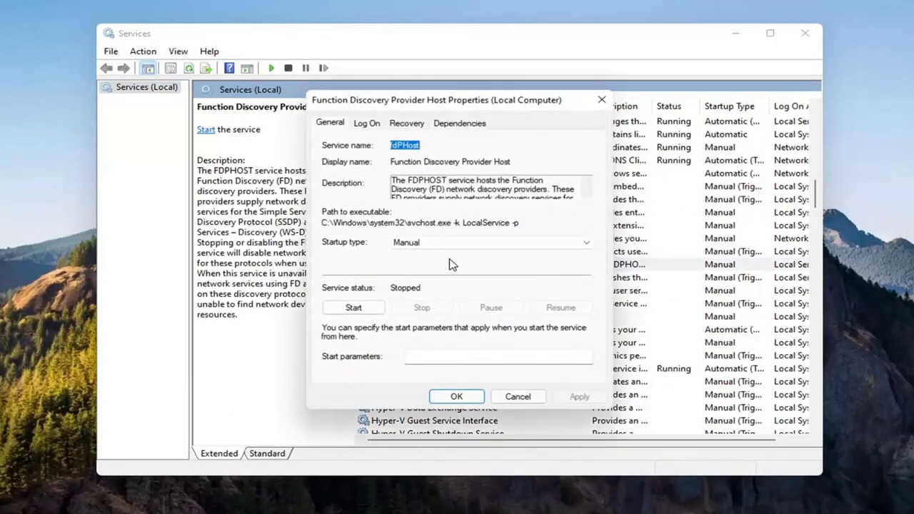
click(450, 243)
click(420, 264)
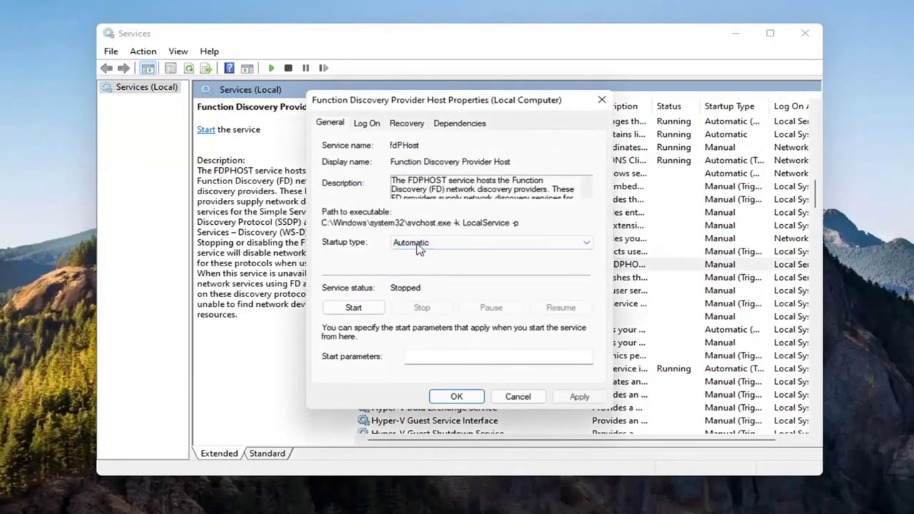
click(353, 308)
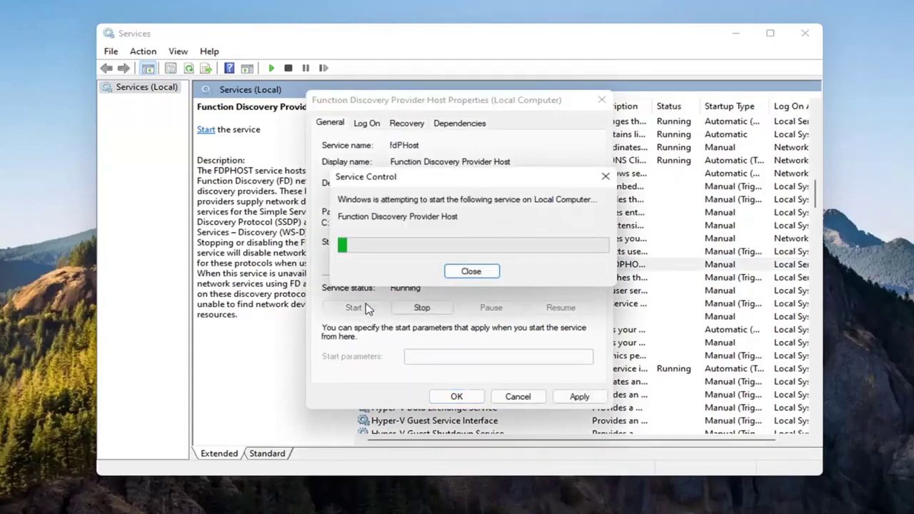
click(577, 395)
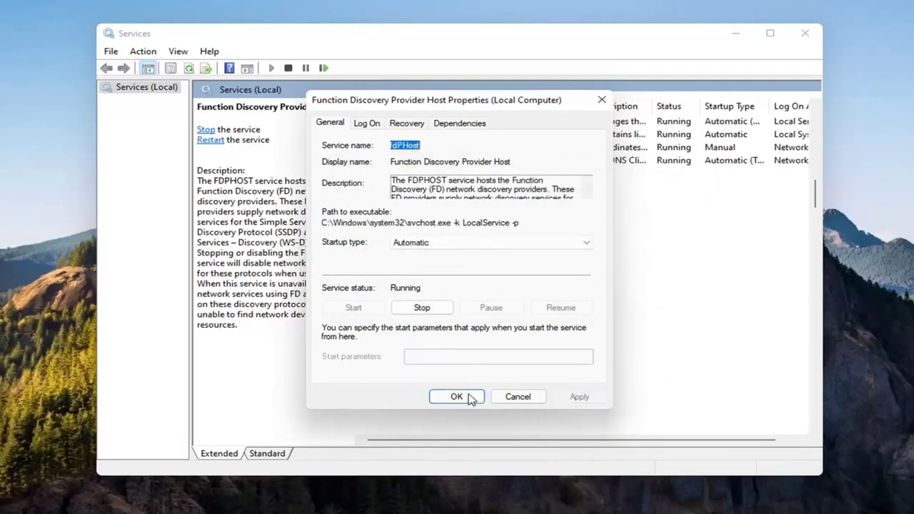
click(456, 396)
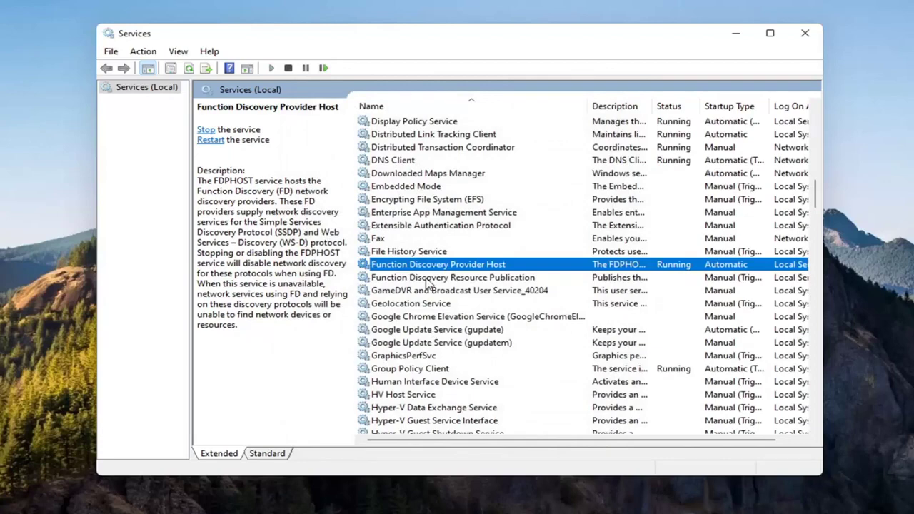
Step: Set Function Discovery Resource Publication to Automatic startup, start it, and apply
click(426, 279)
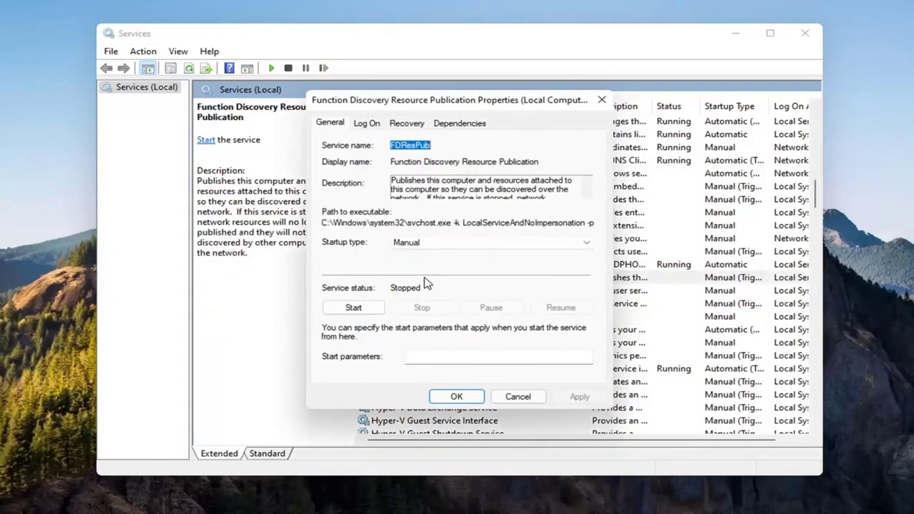
click(433, 244)
click(436, 266)
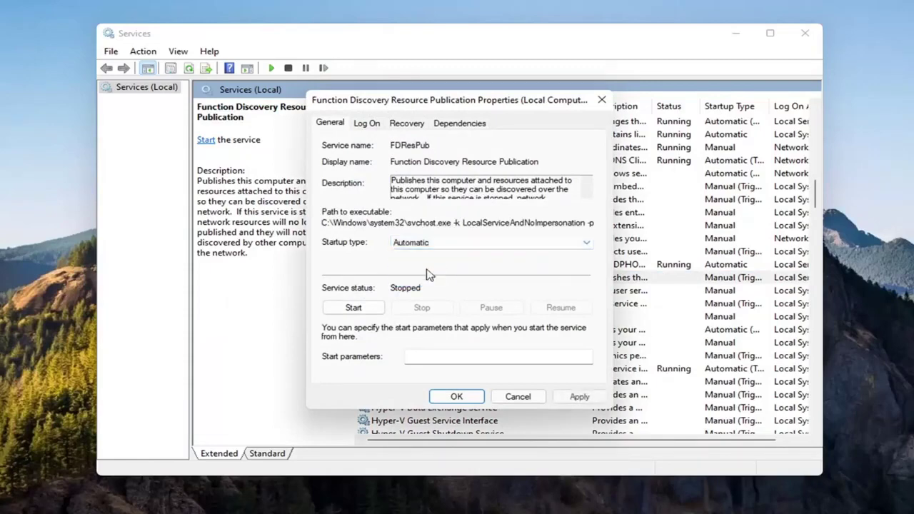
click(353, 309)
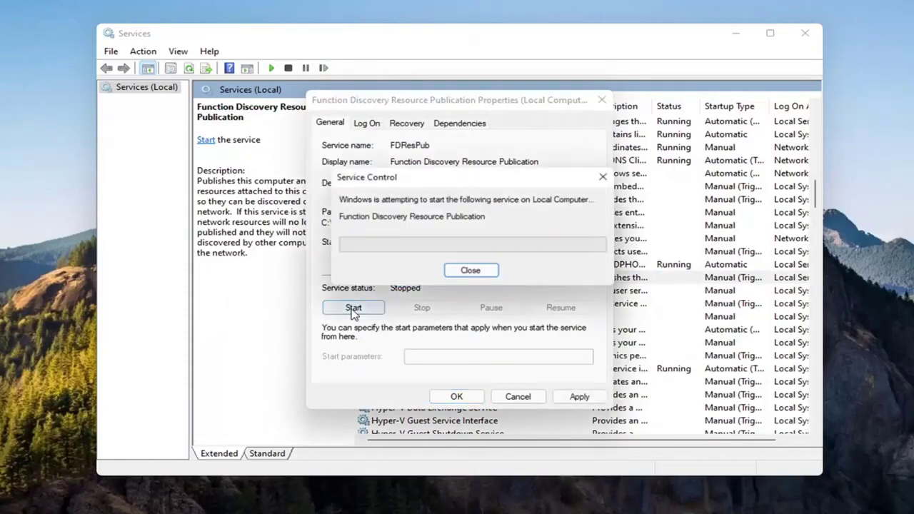
click(579, 396)
Step: Close the Resource Publication properties and select SSDP Discovery in the services list
click(459, 399)
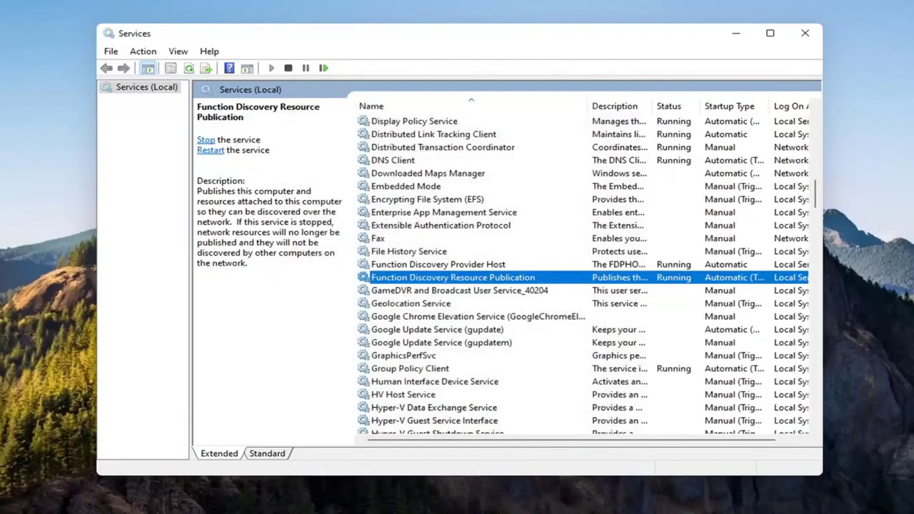
scroll(571, 305, down, 11)
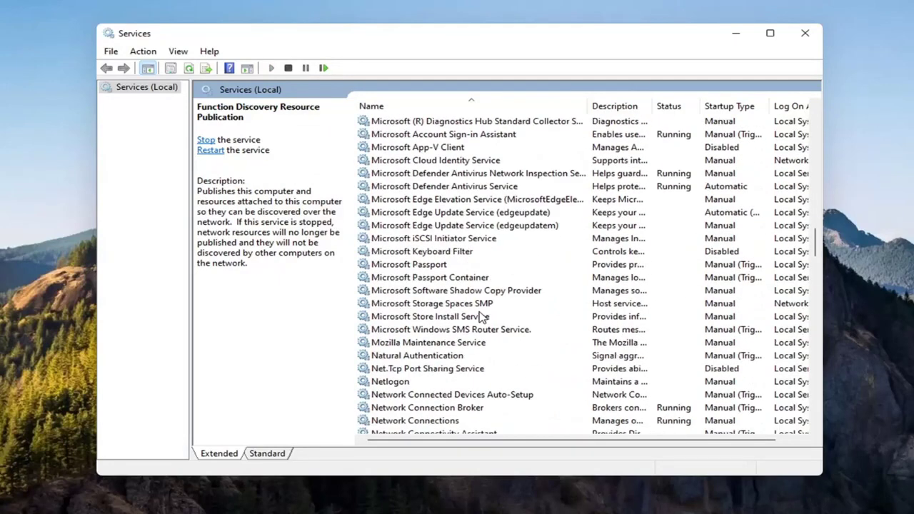
scroll(500, 318, down, 16)
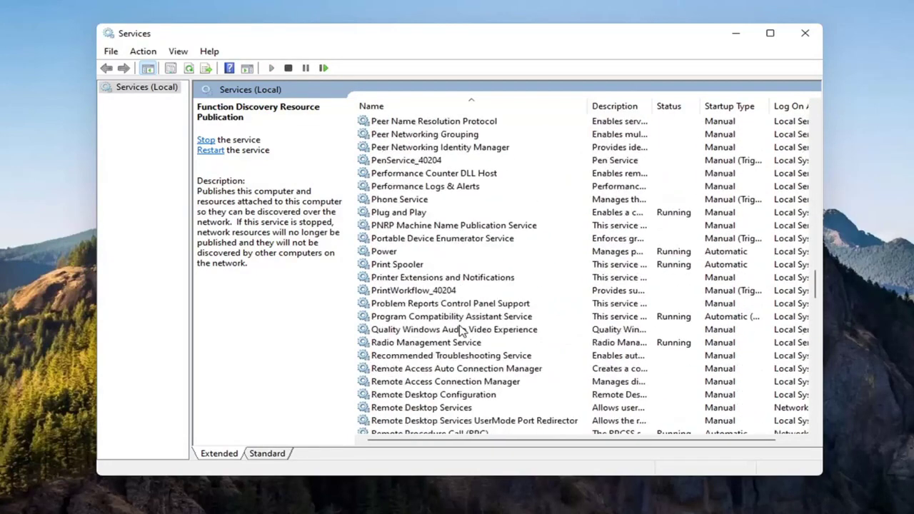
scroll(516, 324, down, 3)
scroll(414, 286, down, 2)
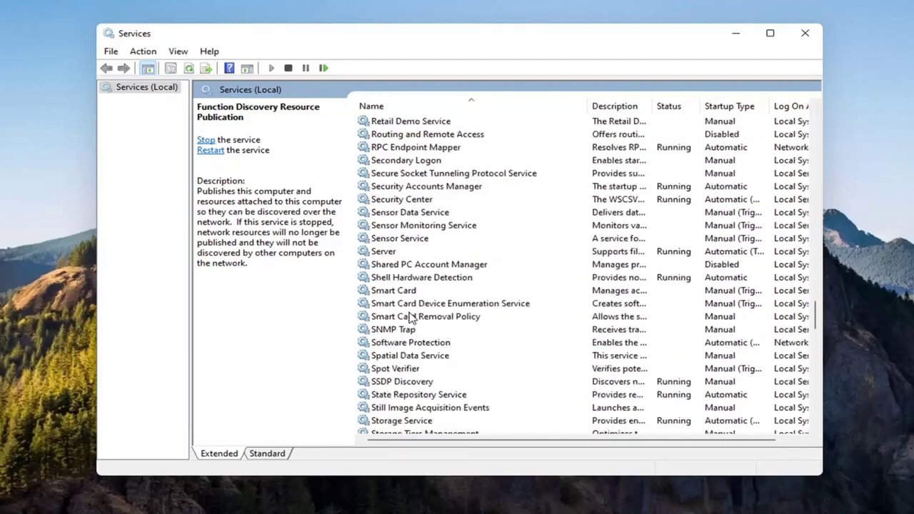
click(404, 383)
Step: Set SSDP Discovery's startup type to Automatic and apply the change
scroll(404, 385, down, 2)
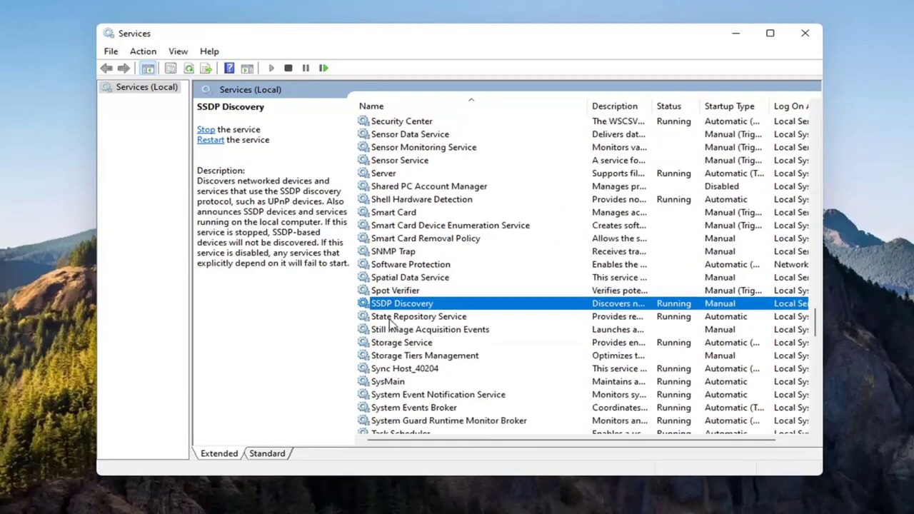
double_click(397, 307)
click(402, 242)
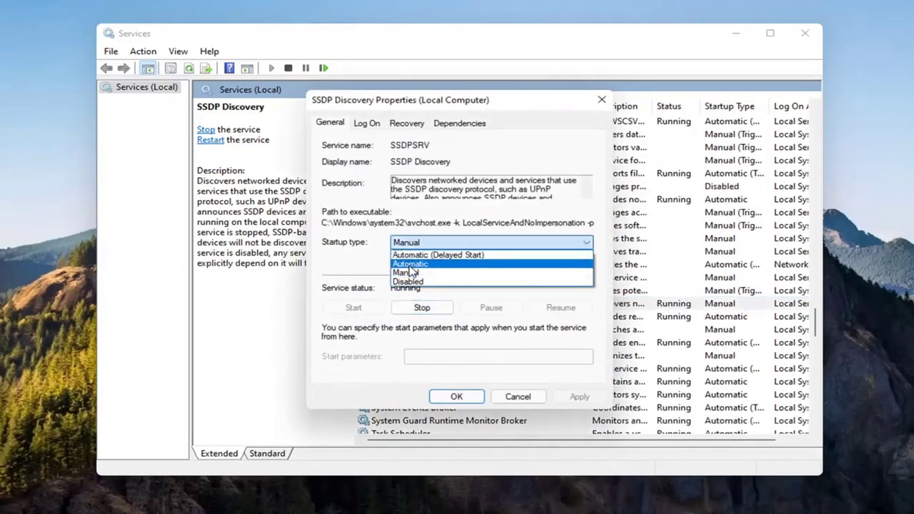
click(411, 269)
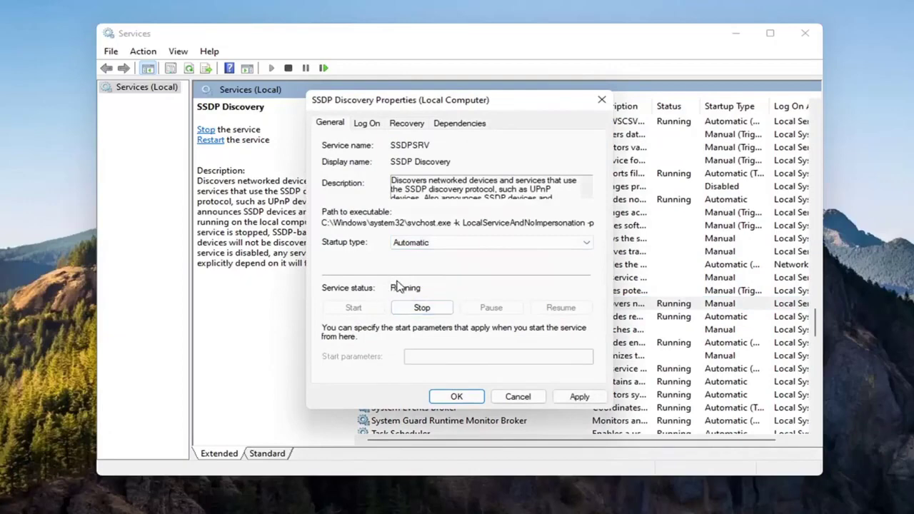
click(579, 396)
click(458, 396)
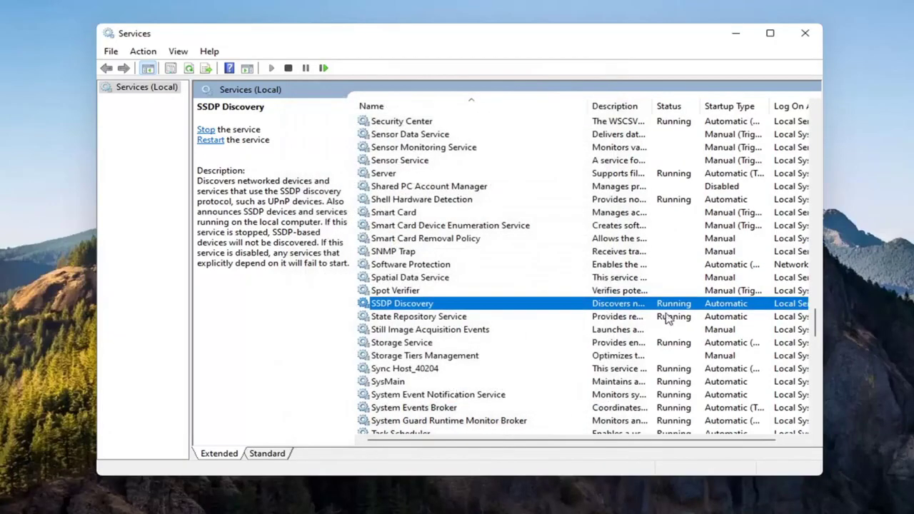
Step: Set UPnP Device Host to Automatic startup, start it, and apply the change
scroll(468, 326, down, 4)
scroll(467, 327, down, 2)
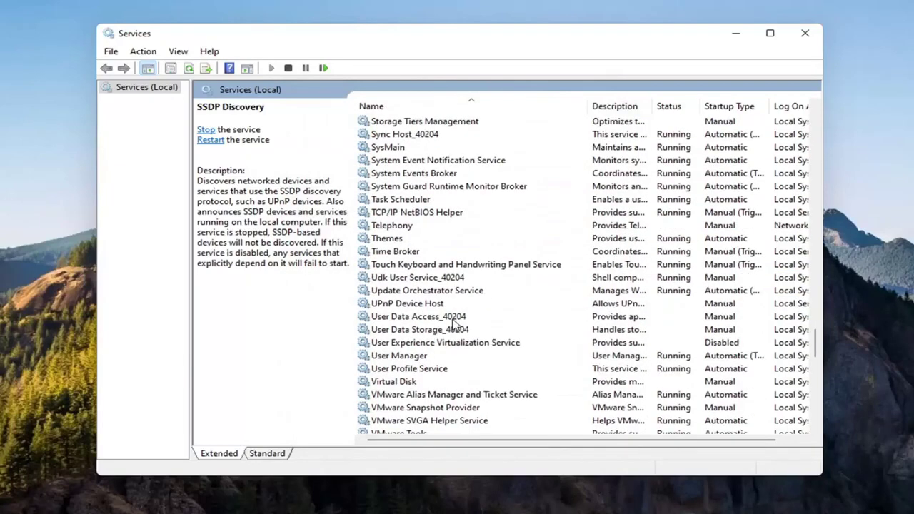
click(401, 305)
double_click(411, 306)
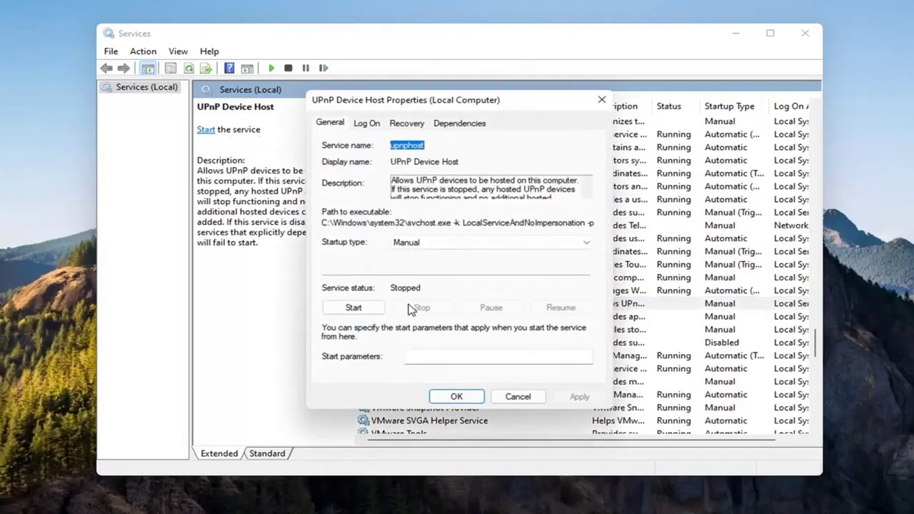
click(420, 243)
click(420, 262)
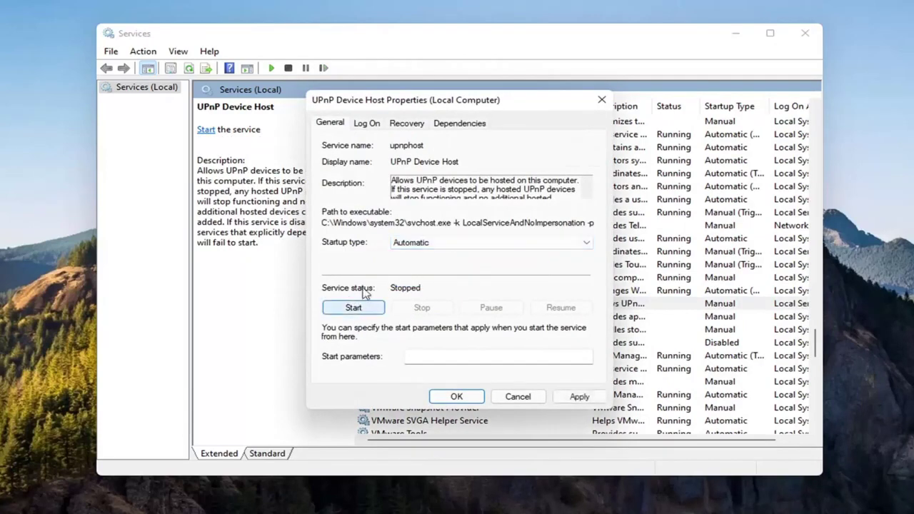
click(361, 308)
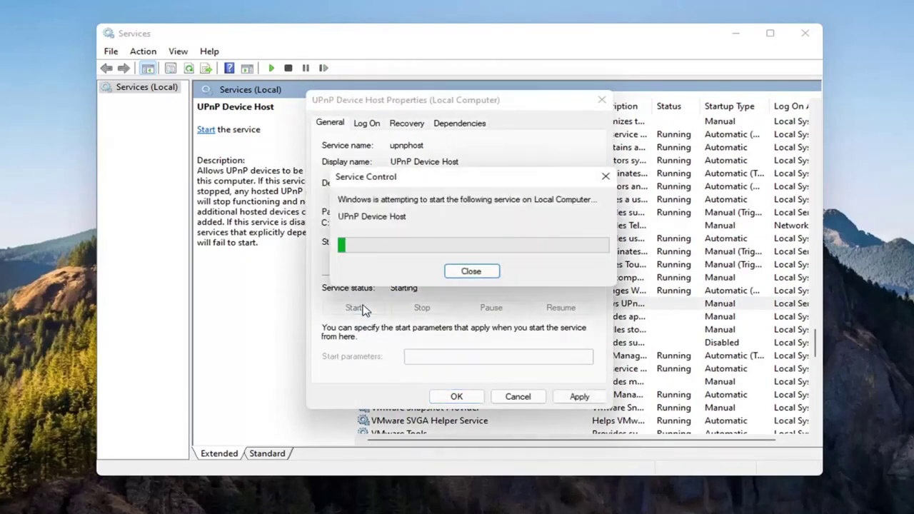
click(576, 395)
click(447, 398)
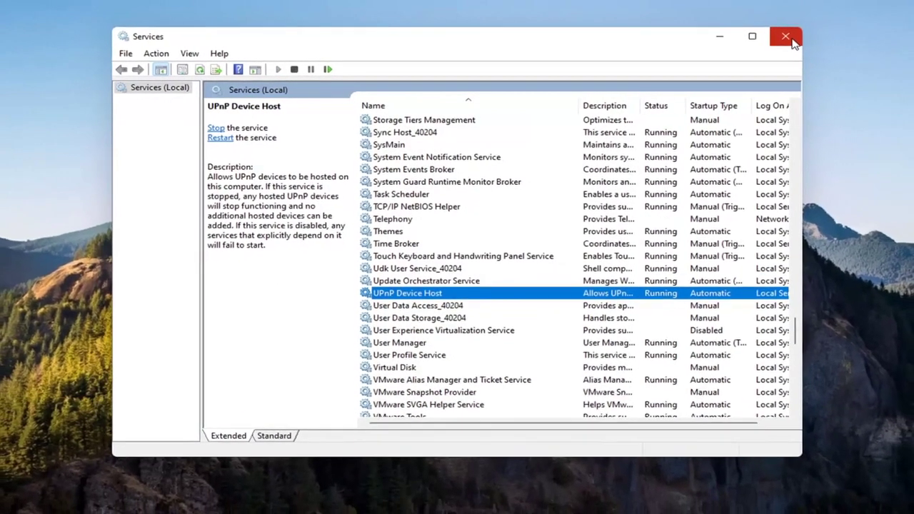
Step: Close Services and restart the computer from the Start button's power menu
click(806, 33)
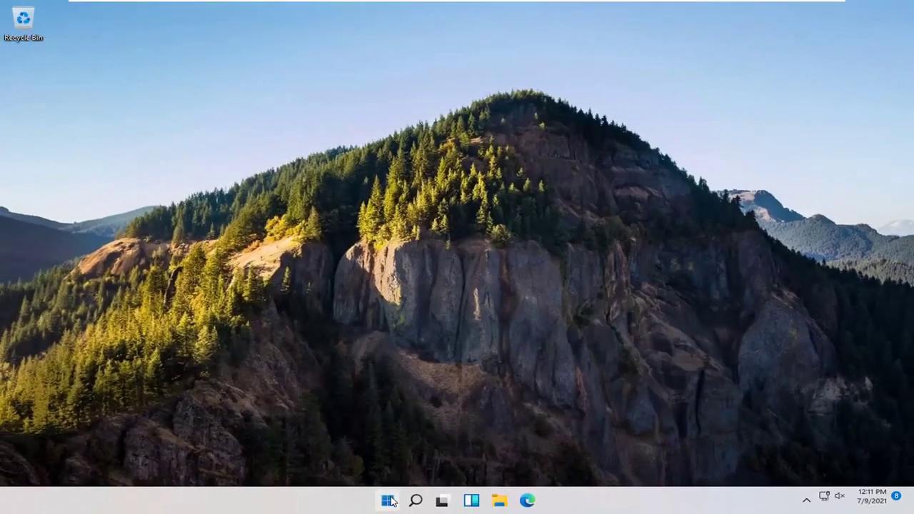
right_click(387, 500)
mouse_move(426, 455)
click(468, 477)
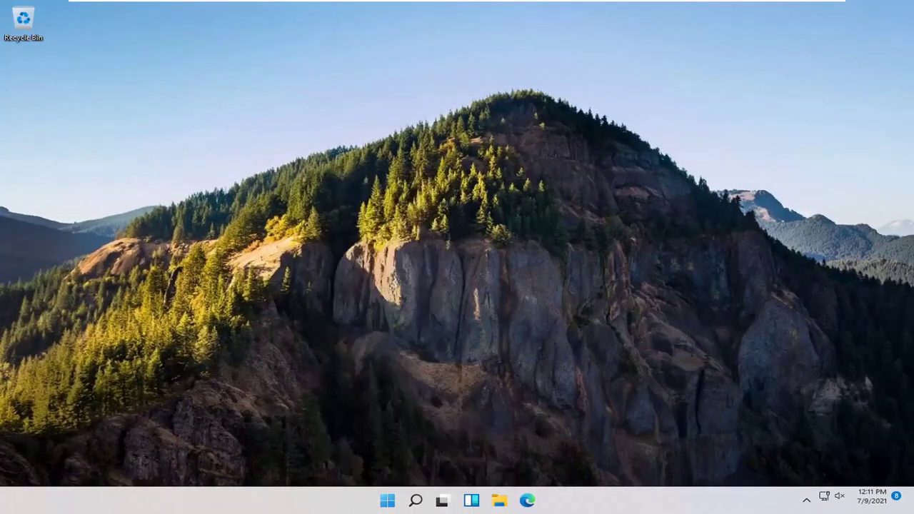